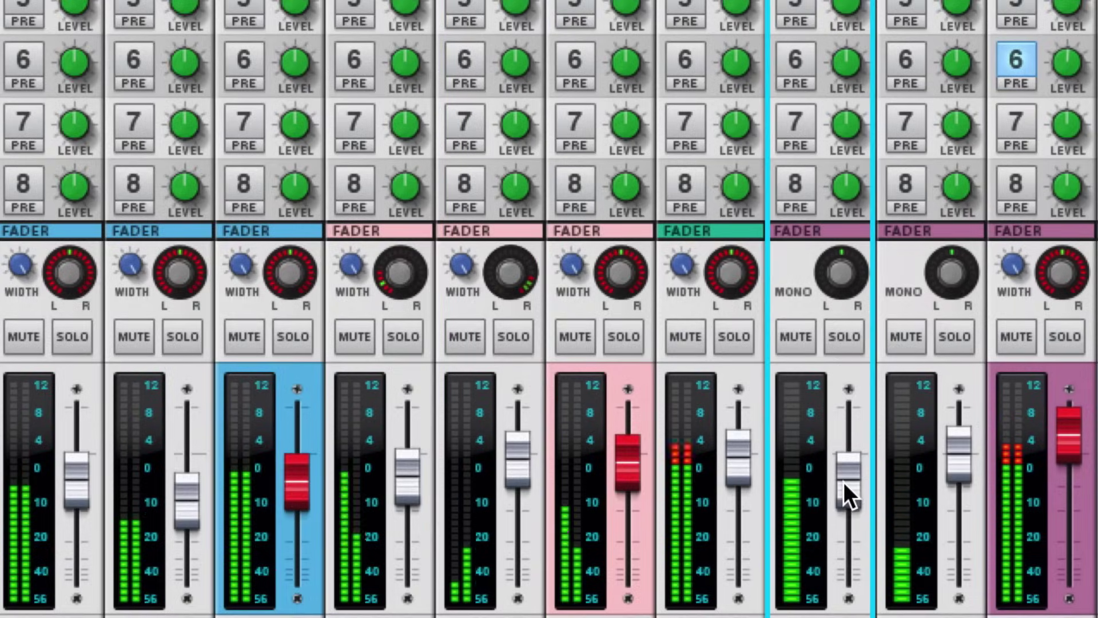
Lower the last purple mixer channel's fader slightly, then bring Kong into view in the Rack
drag(1068, 440, 1066, 458)
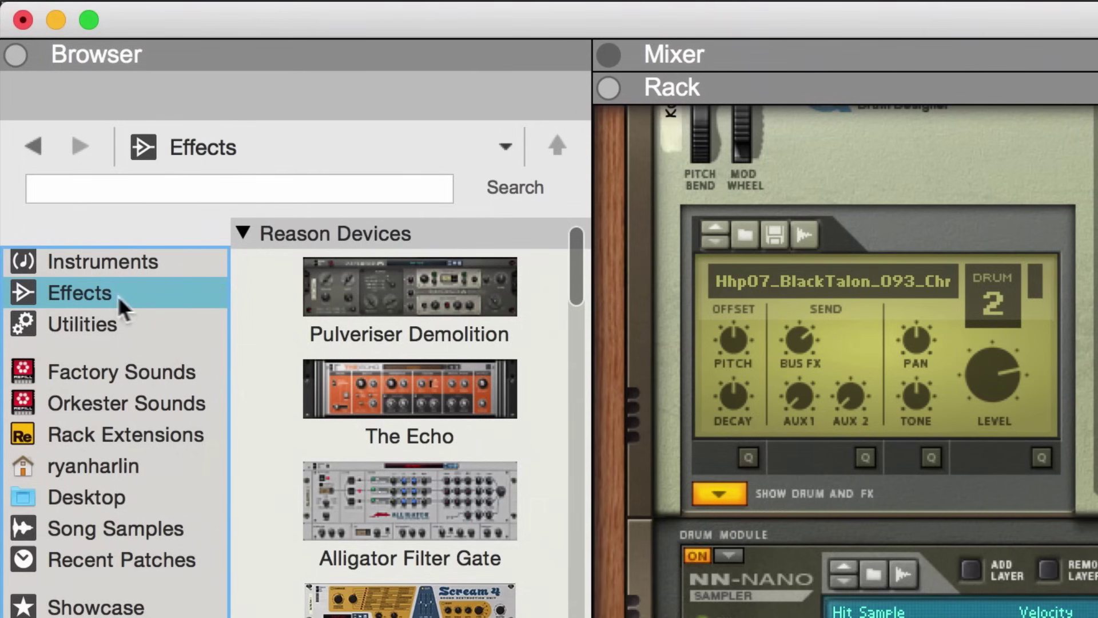
Insert a Pulveriser Demolition from the Browser's Effects list into the rack below Kong
click(305, 312)
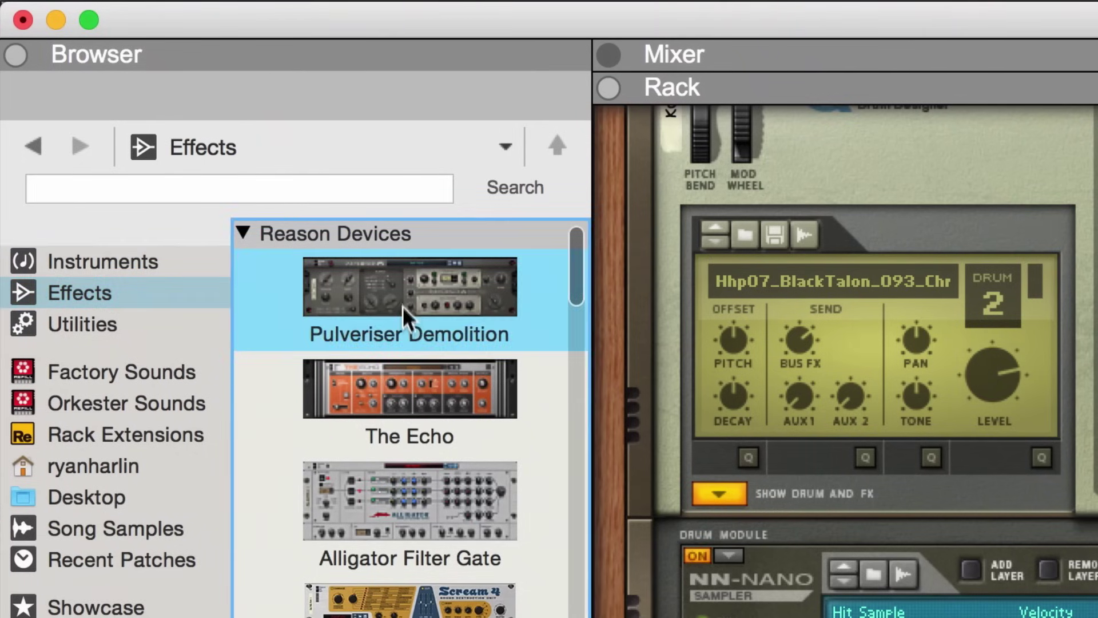
drag(402, 307, 974, 617)
drag(301, 363, 300, 363)
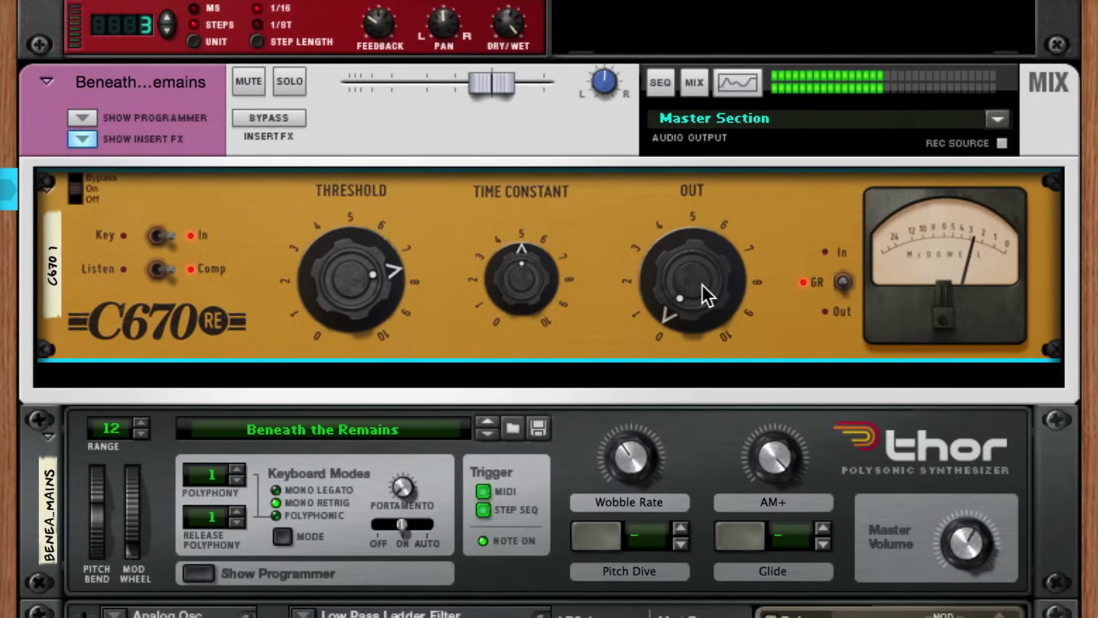
Raise the C670 compressor's OUT knob from about 0.5 to 2
drag(702, 285, 694, 274)
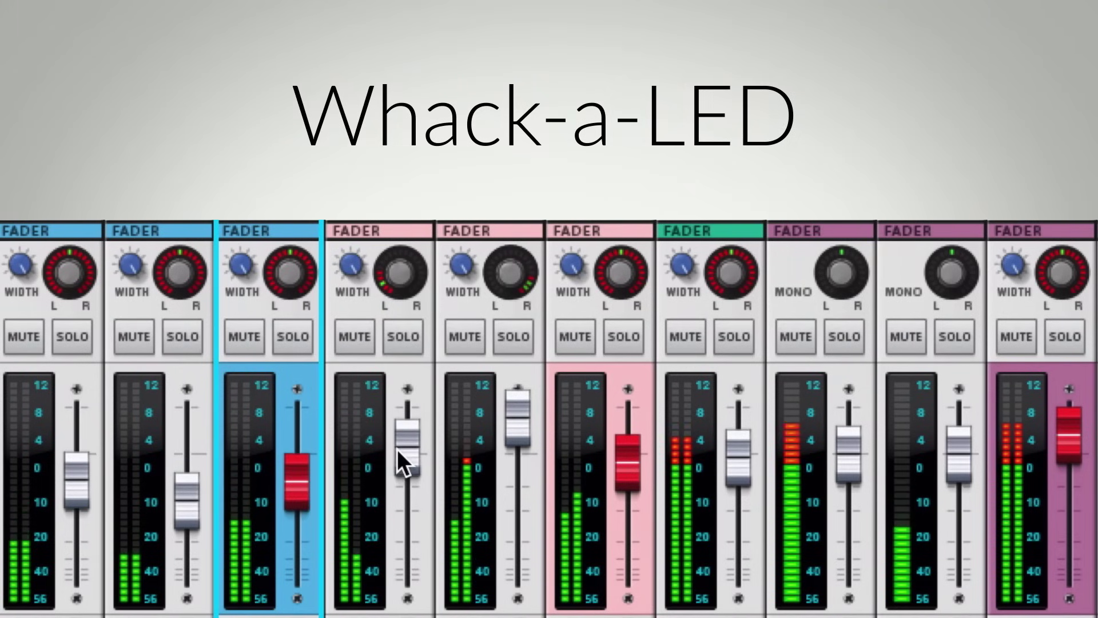
Pull the faders of mixer channels 4 and 5 down to around 0 dB
drag(397, 448, 397, 478)
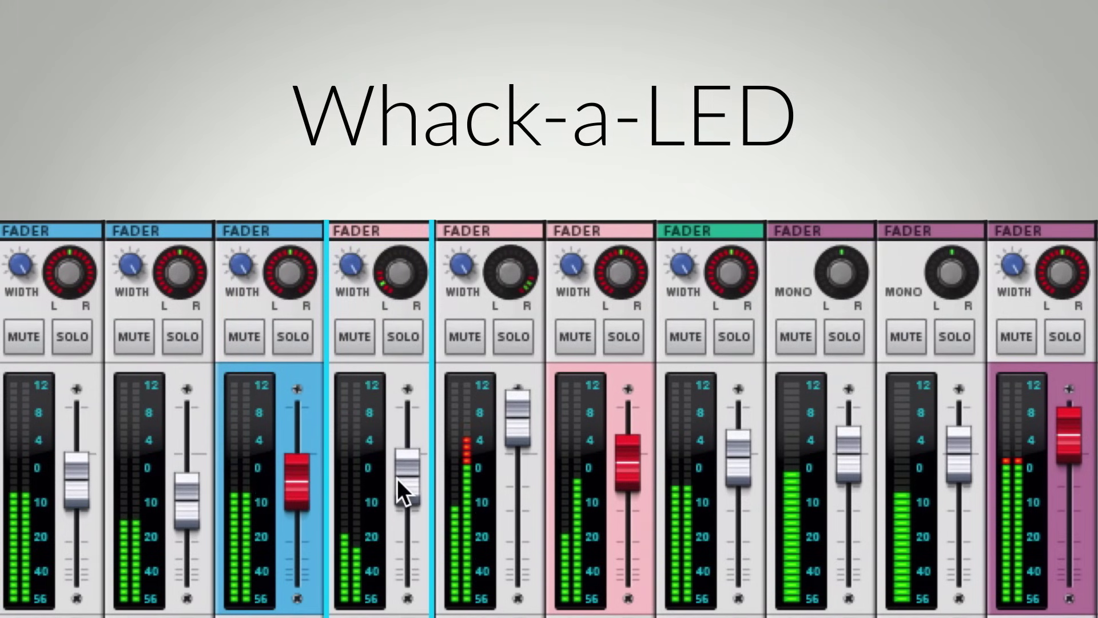
drag(526, 424, 527, 468)
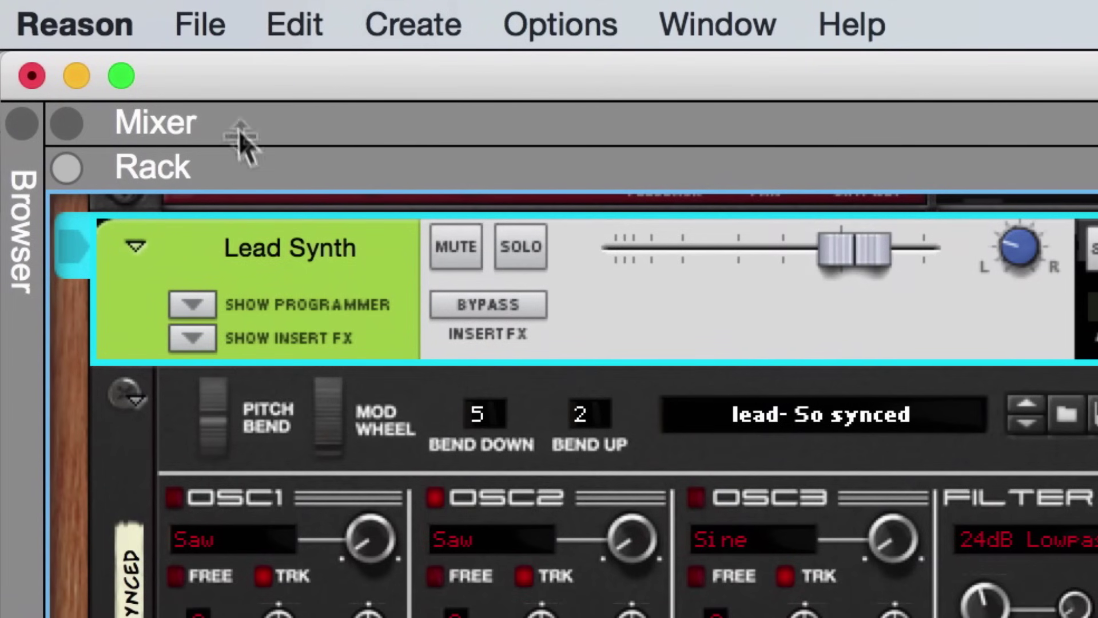
Bring up the full Mixer with its channel strips and master section, starting from the File menu
click(200, 40)
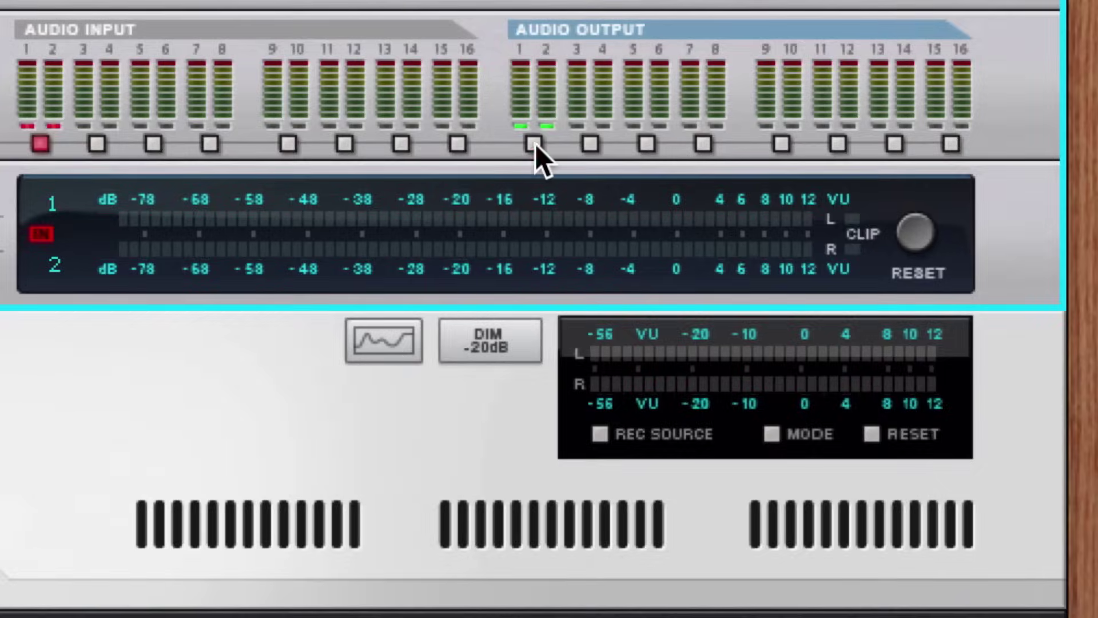
Set the Big Meter to OUT in PPM mode, play the song, and lower the Master fader
click(535, 144)
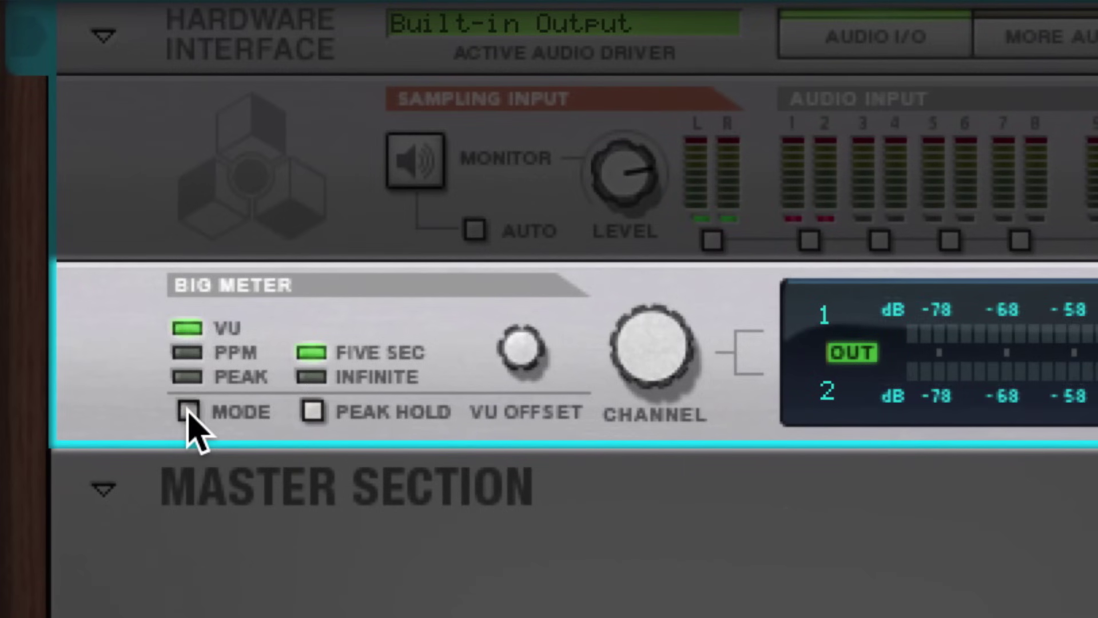
click(90, 215)
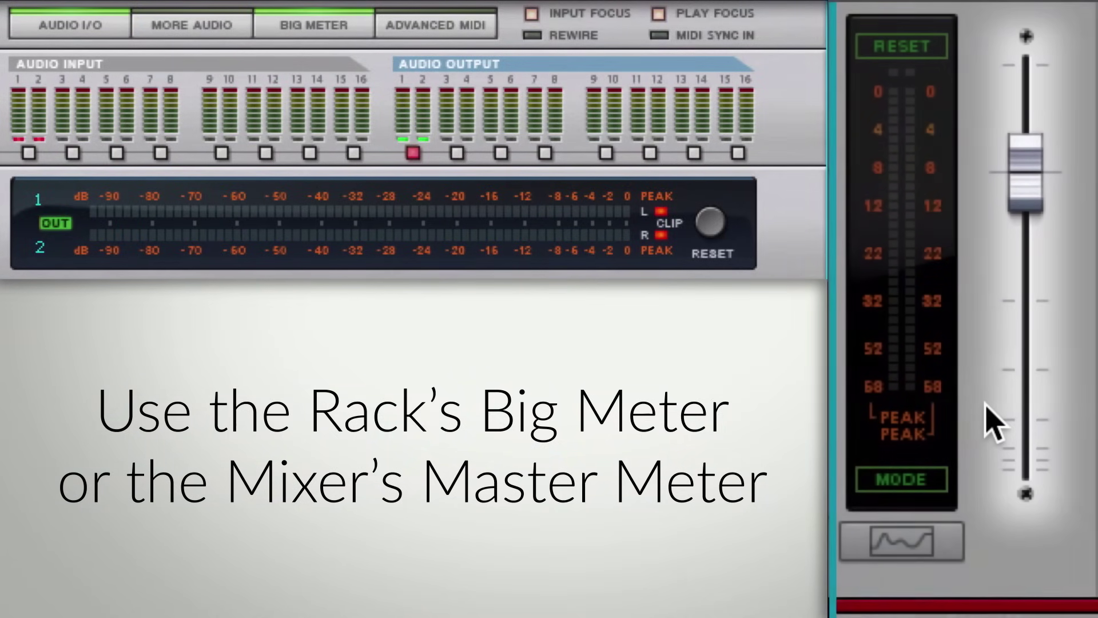
key(space)
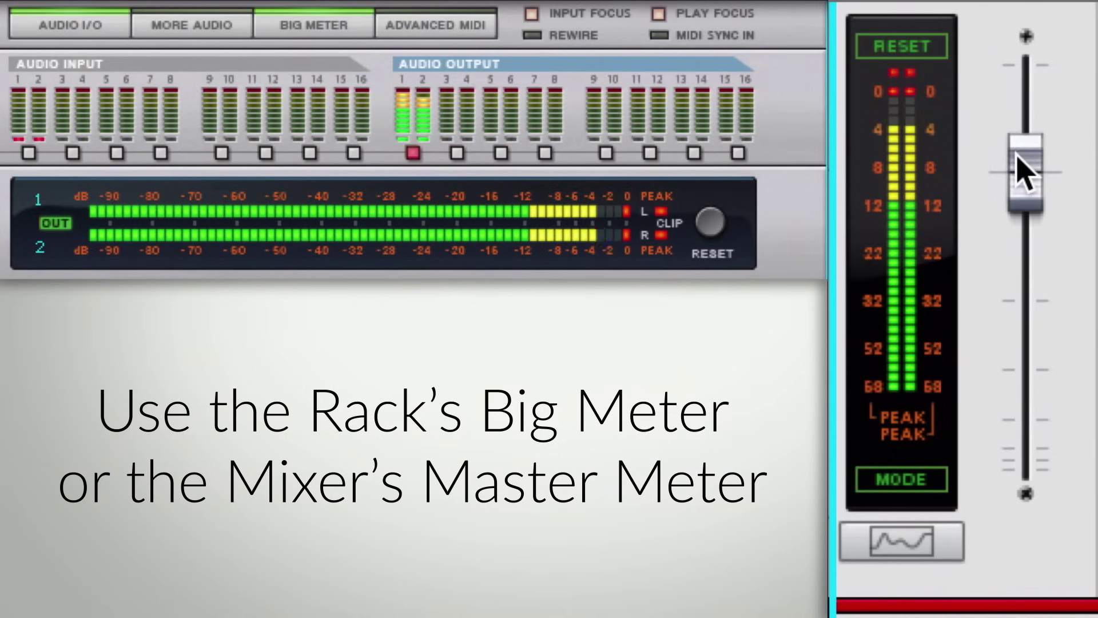
drag(1017, 156, 1022, 249)
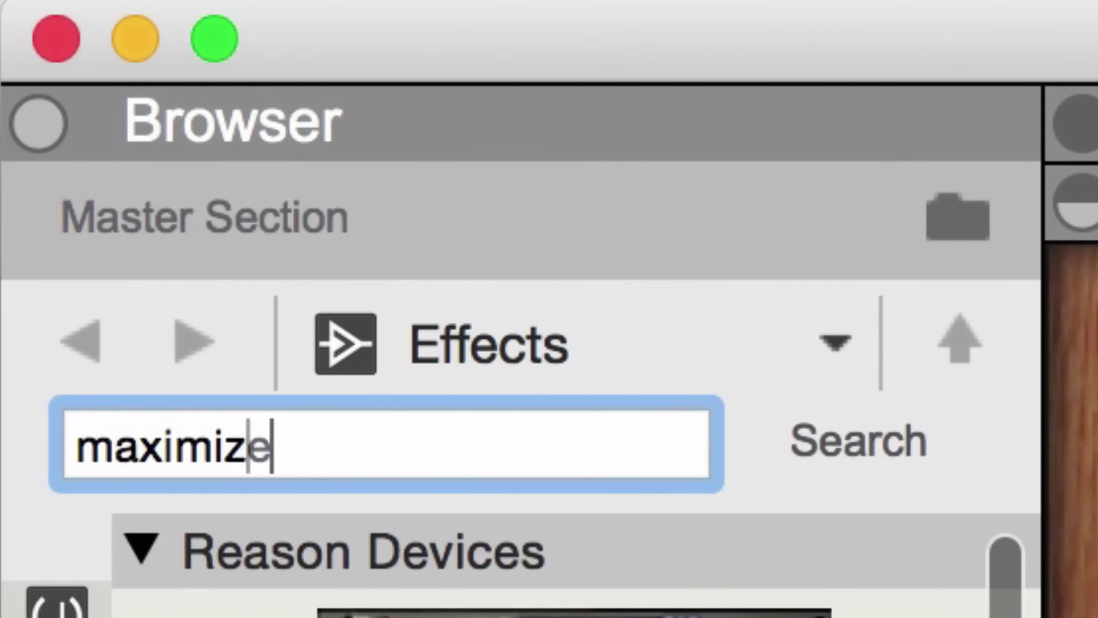
Run the 'maximizer' Browser search and nudge Kratos 2's maximize amount up slightly
key(Return)
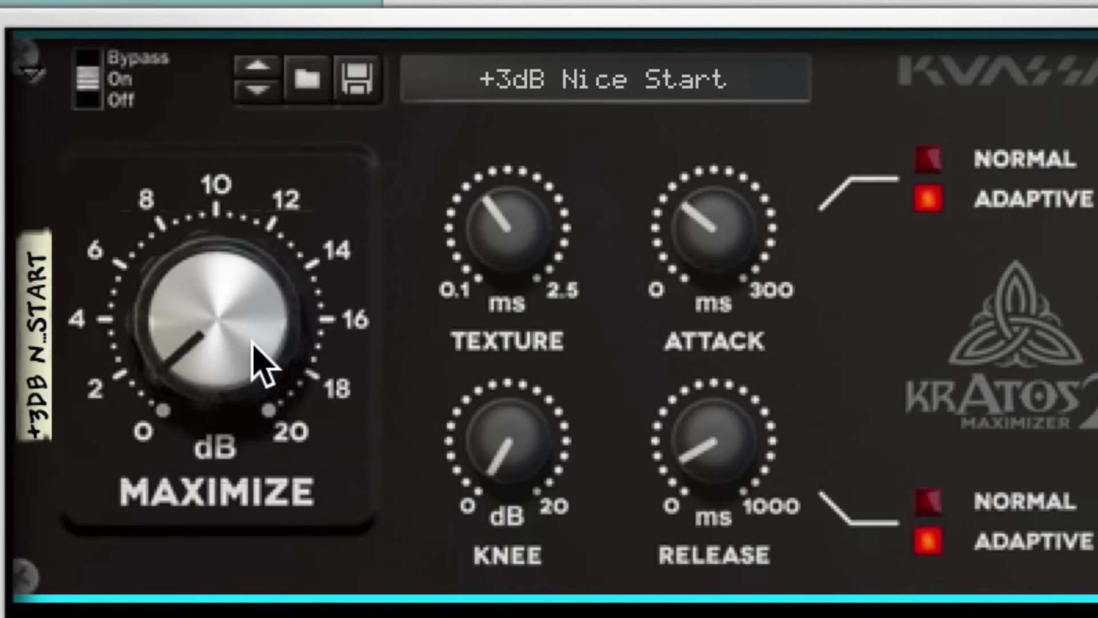
drag(256, 343, 248, 335)
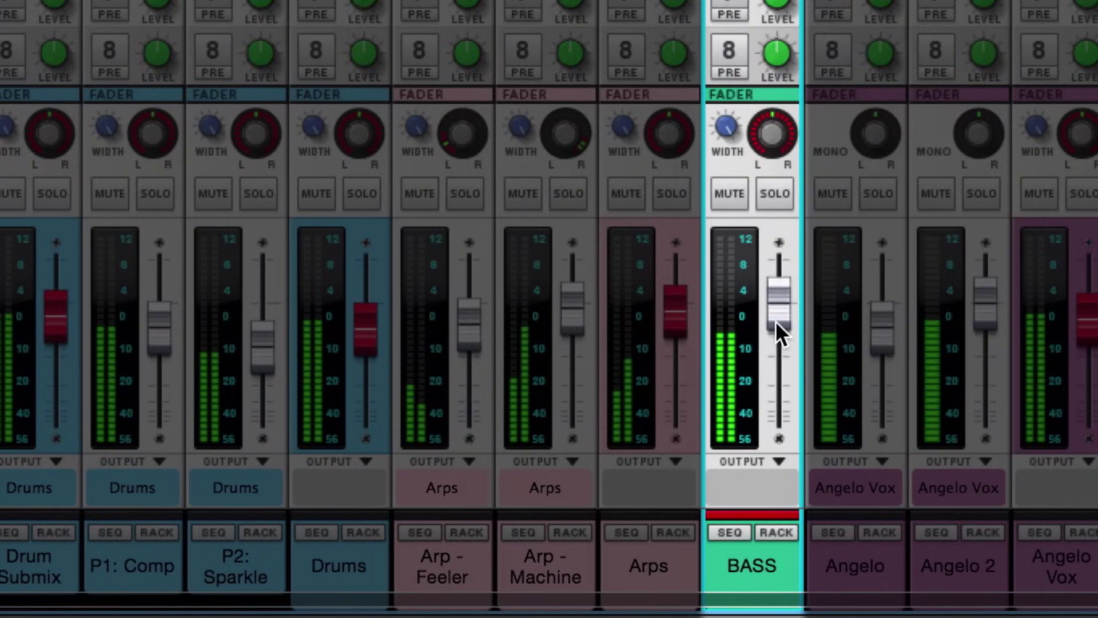
Raise the BASS channel fader from about -2 dB to about +8 dB
drag(775, 321, 777, 288)
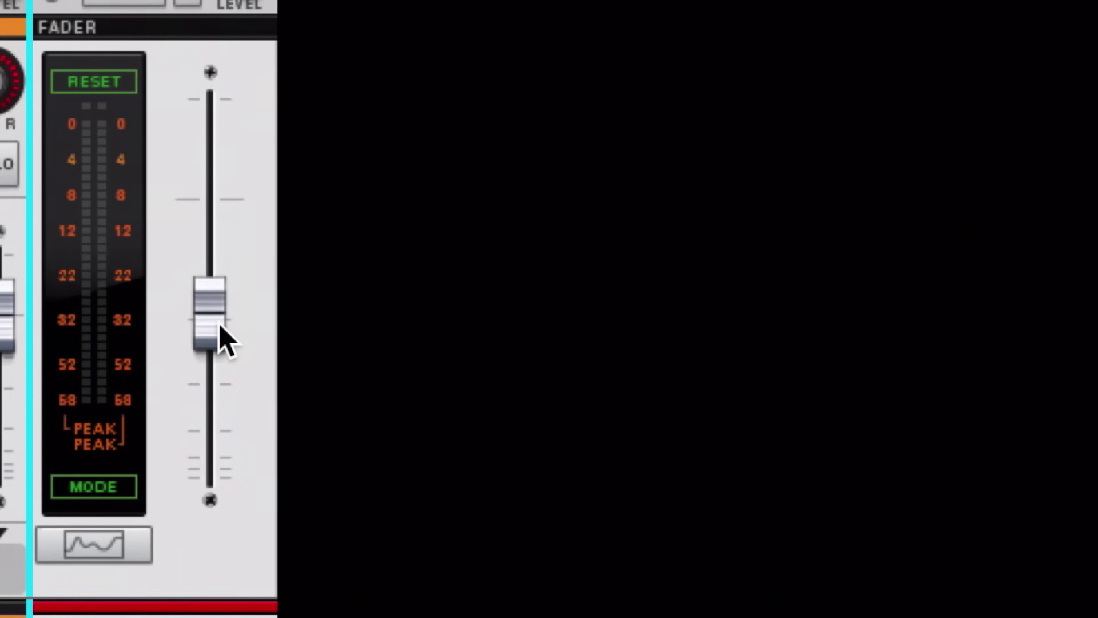
ctrl+click(223, 340)
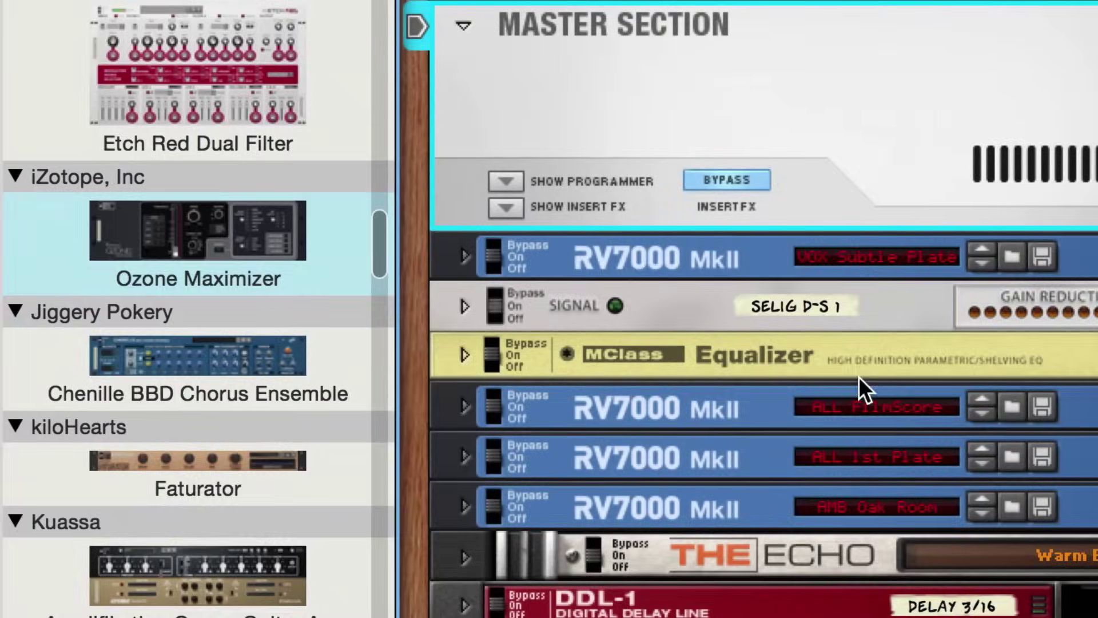
Load an Ozone Maximizer into the master section's insert FX and turn off Bypass
click(515, 208)
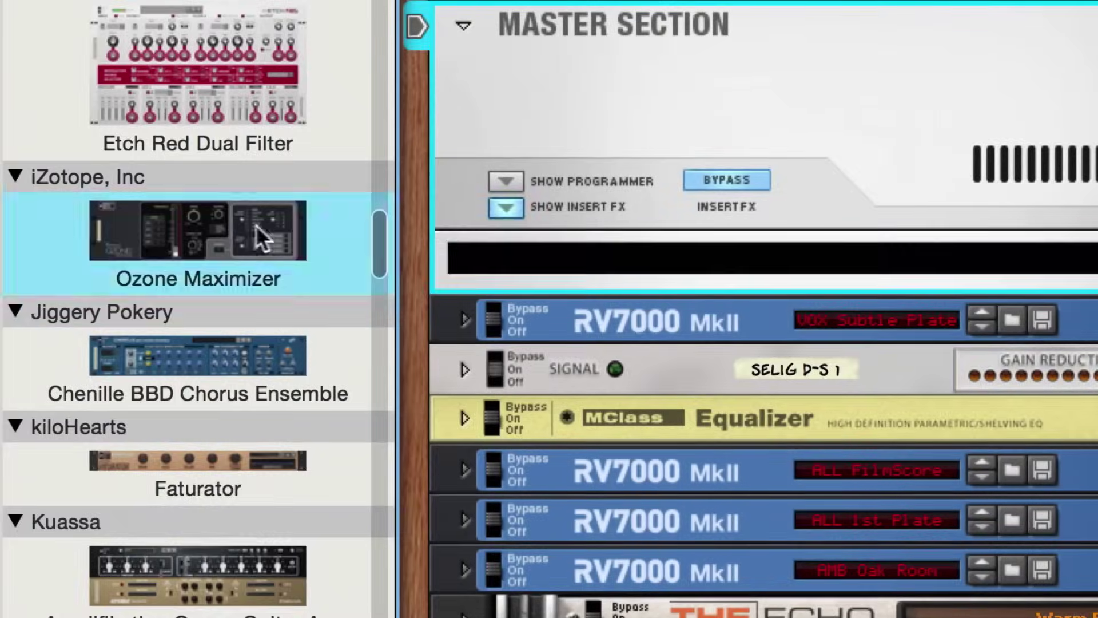
drag(263, 238, 565, 263)
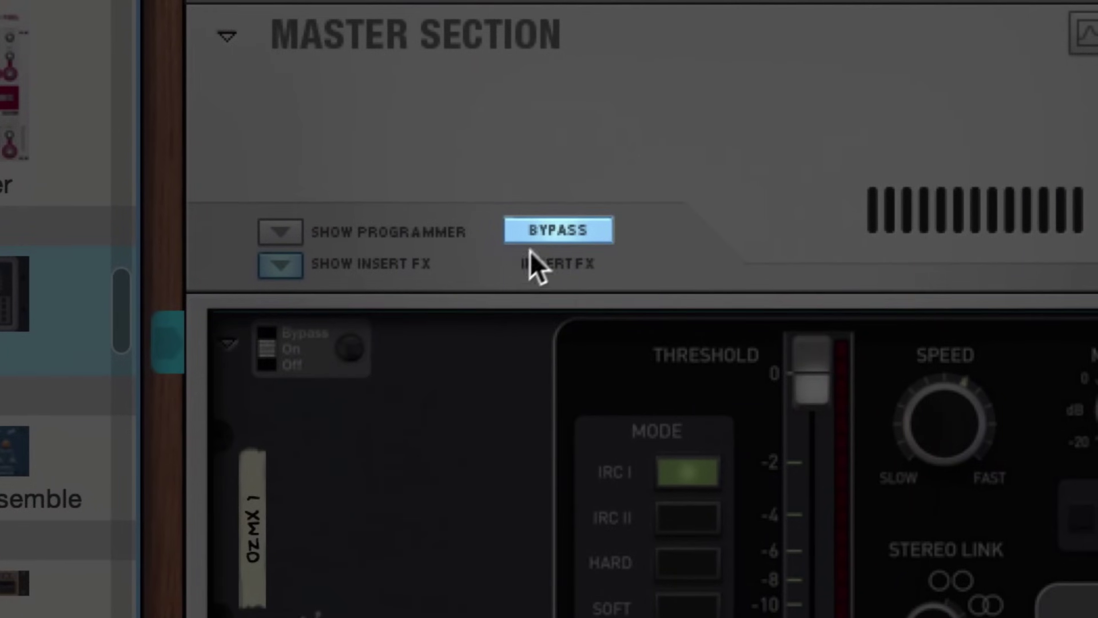
click(535, 230)
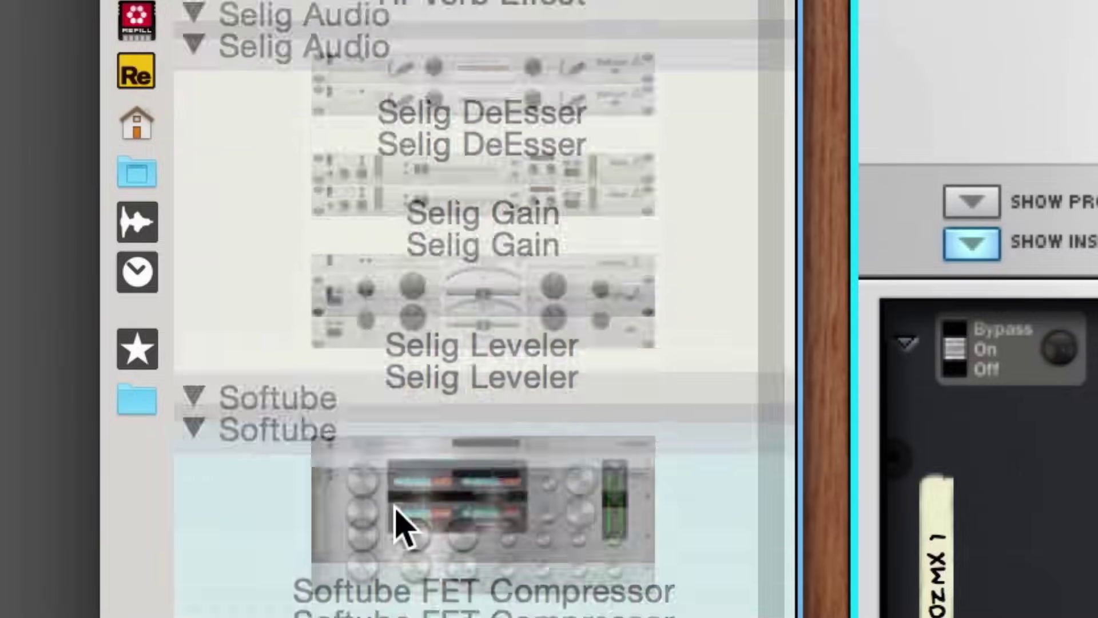
Add a Selig Gain directly below the Ozone Maximizer in the master inserts
scroll(397, 522, up, 3)
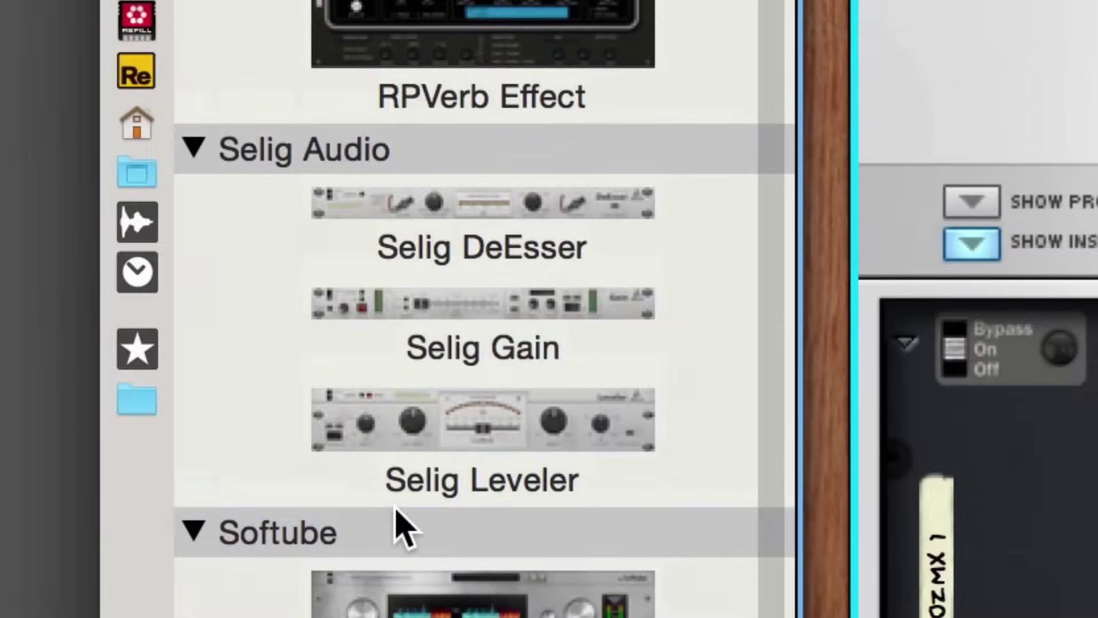
click(440, 329)
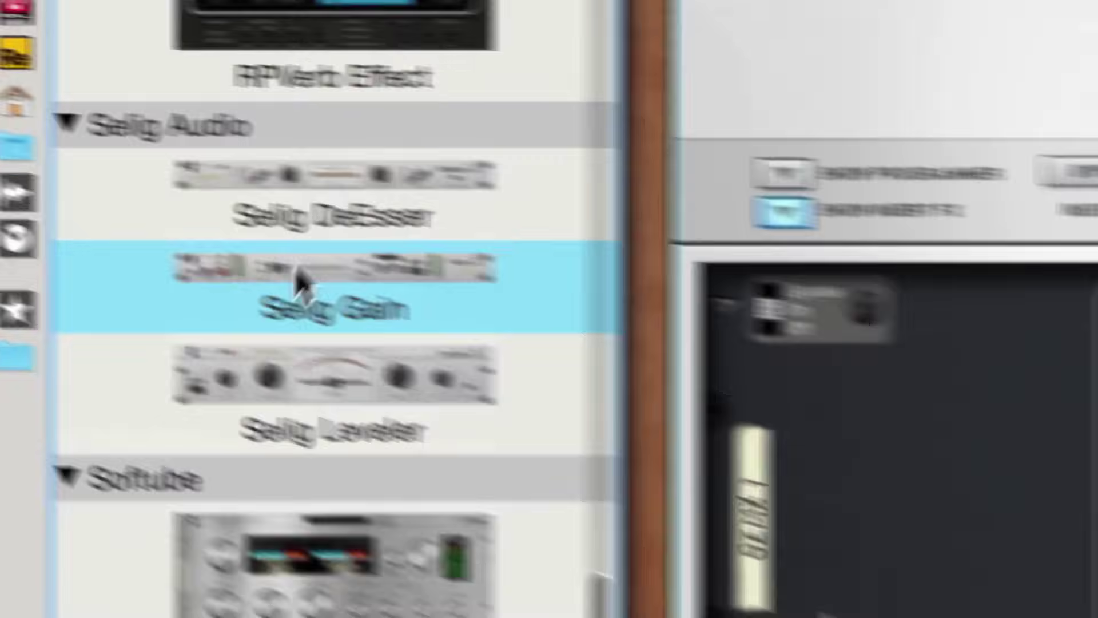
drag(443, 311, 112, 482)
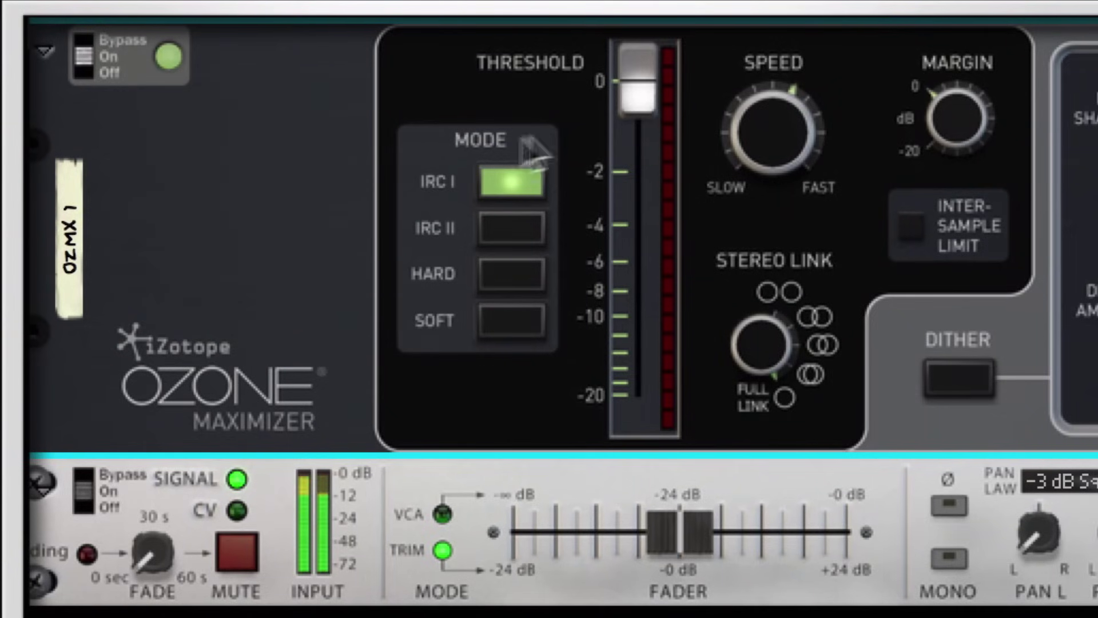
Pull the Ozone threshold down to about -10 dB, then back up to around -3 dB
drag(627, 91, 620, 181)
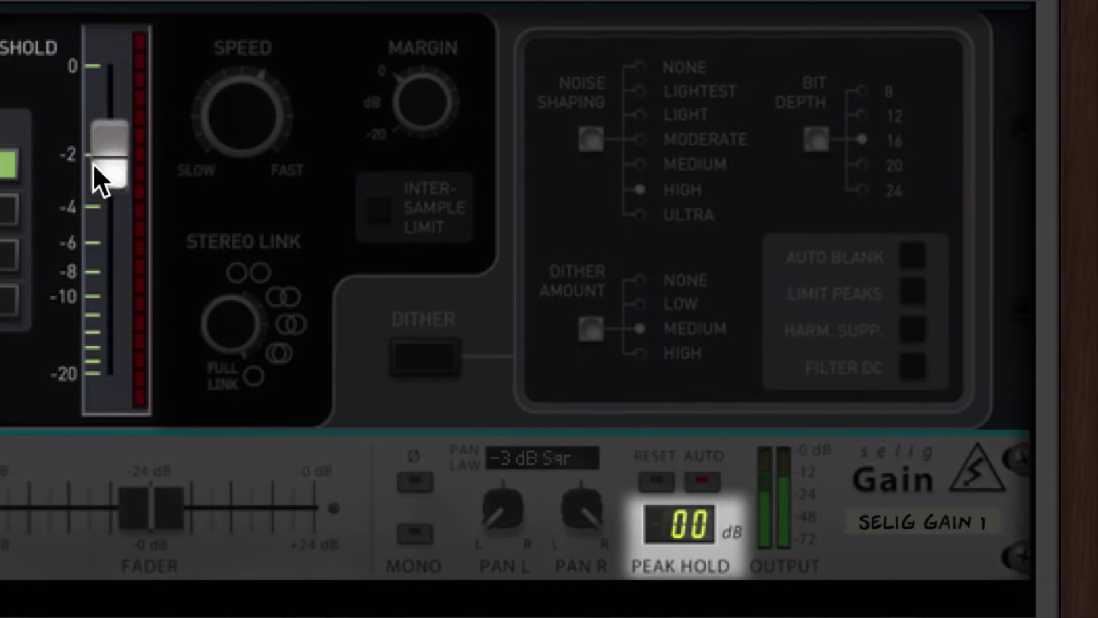
drag(93, 164, 88, 217)
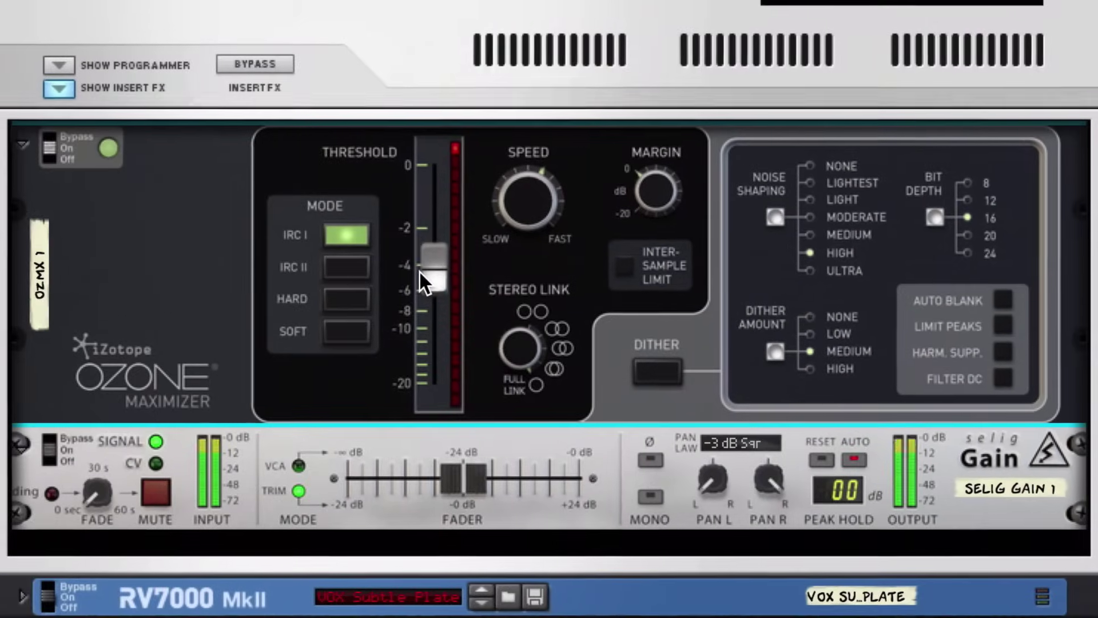
drag(420, 273, 418, 340)
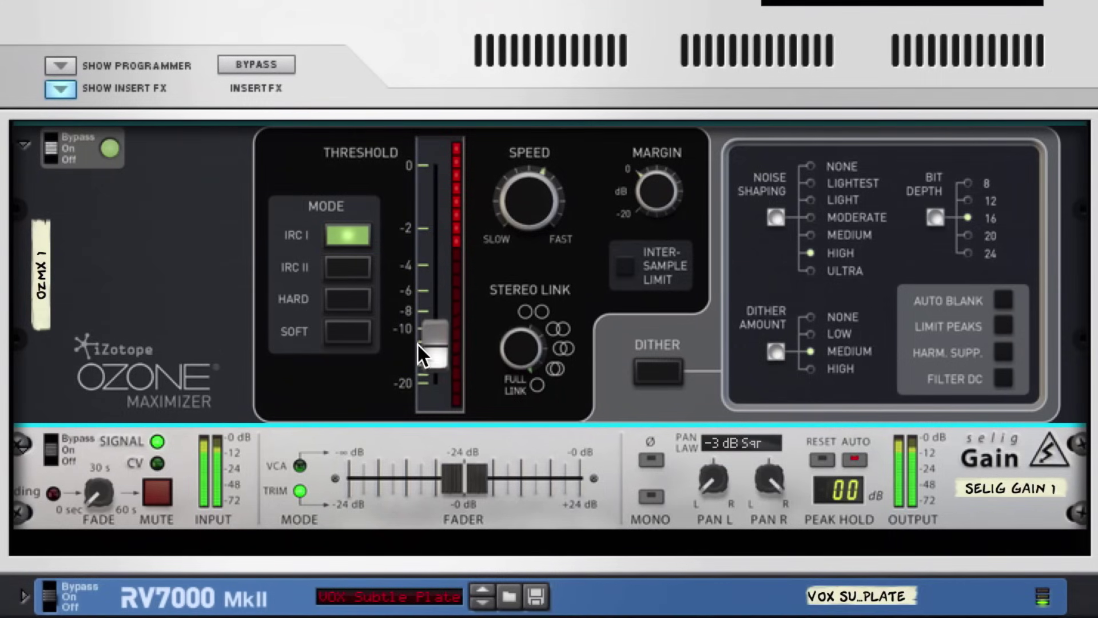
drag(417, 345, 416, 351)
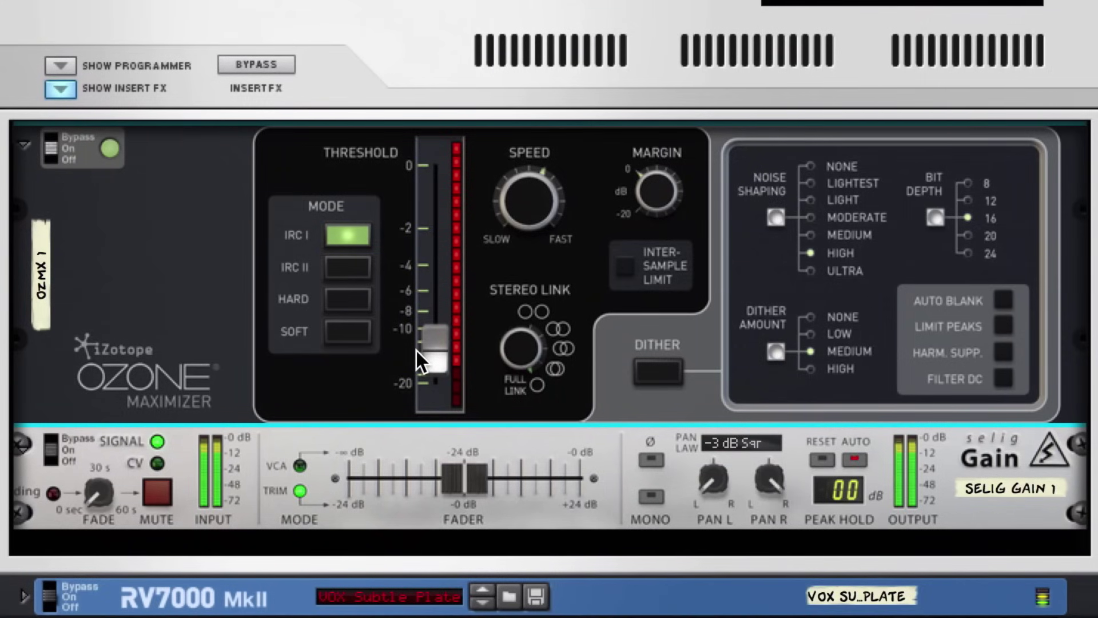
drag(416, 352, 447, 260)
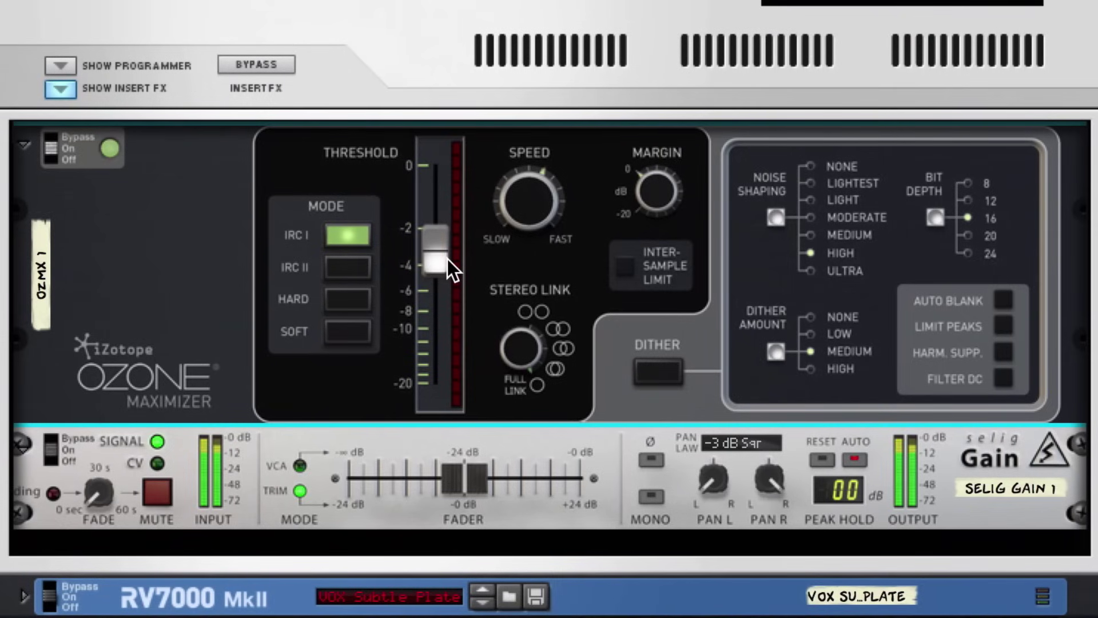
Bypass the Ozone Maximizer to compare peak levels, then switch it back on
click(51, 143)
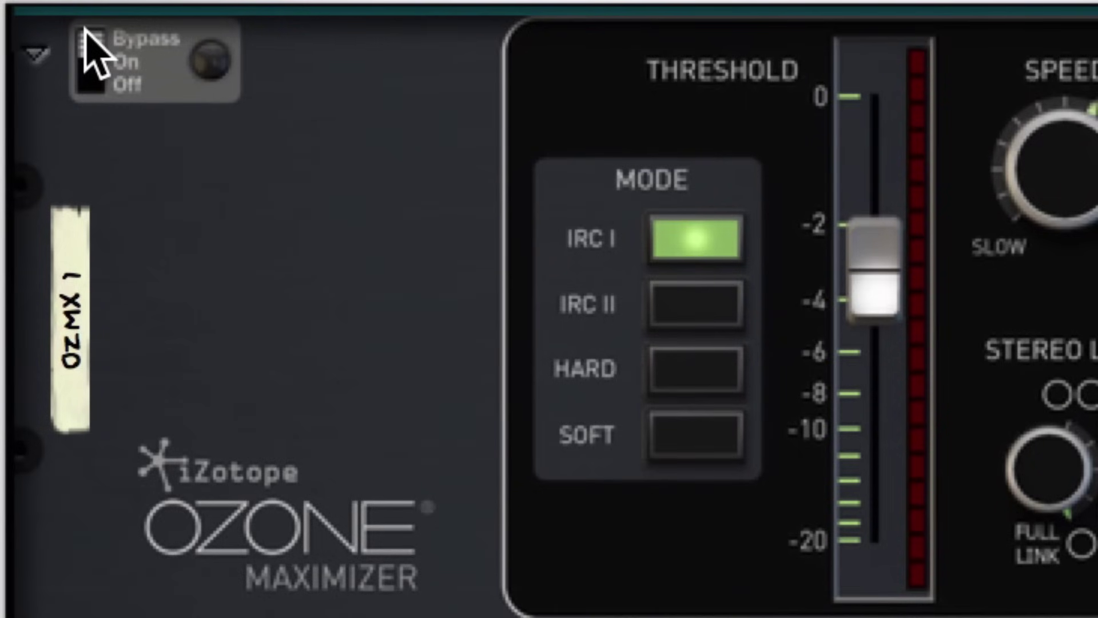
click(92, 55)
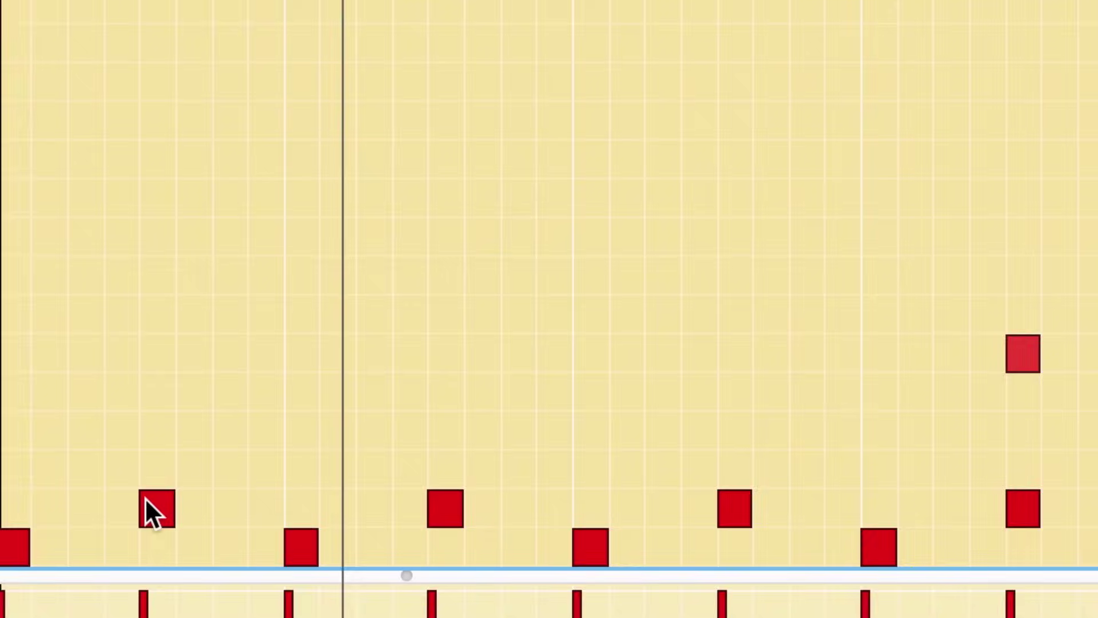
Duplicate two drum notes two rows higher in the pattern
drag(146, 495, 160, 430)
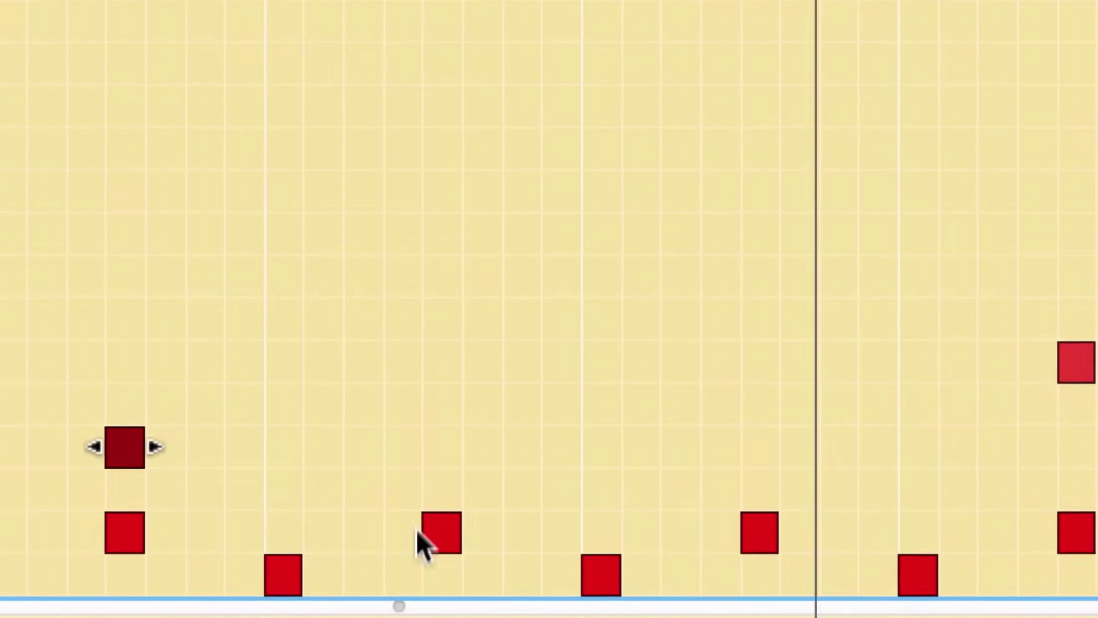
drag(444, 529, 456, 444)
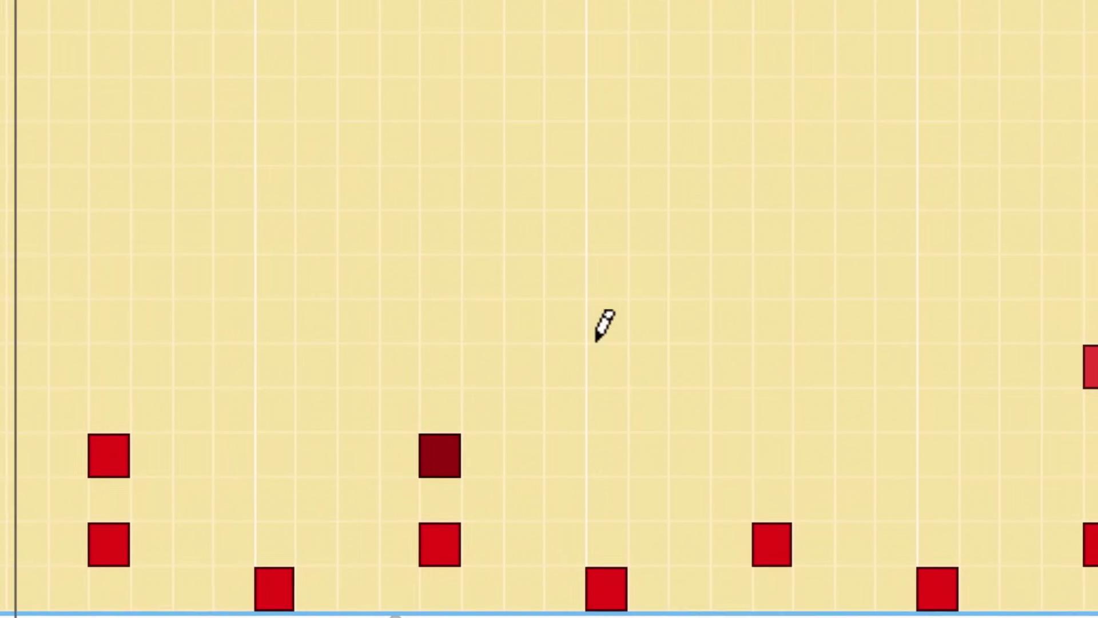